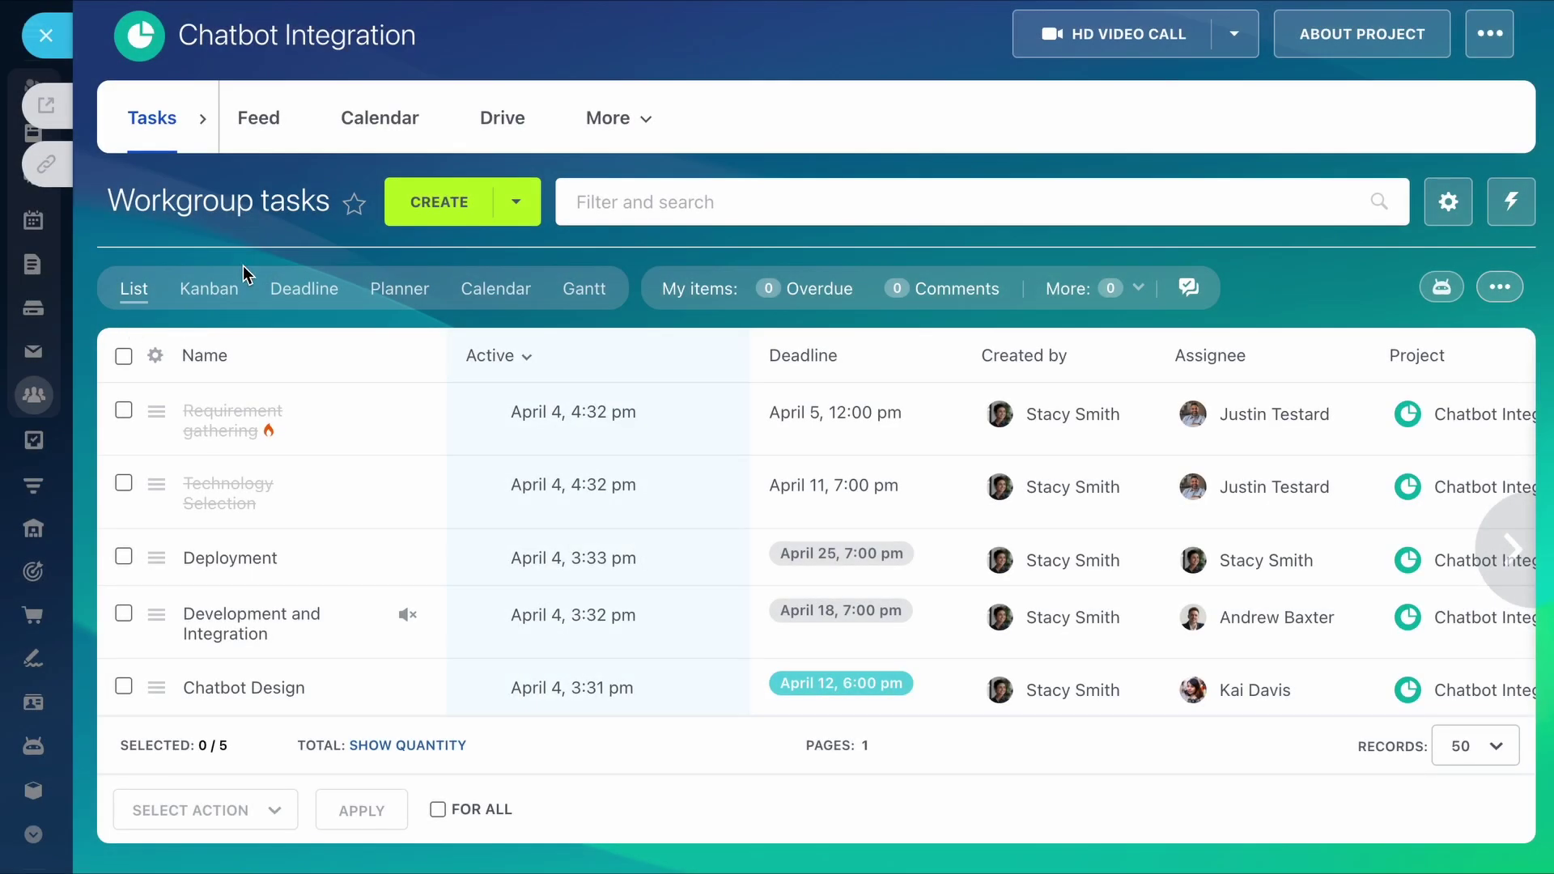
Switch to the Kanban board and rename the New column to 'New tasks' with a yellow header
click(208, 289)
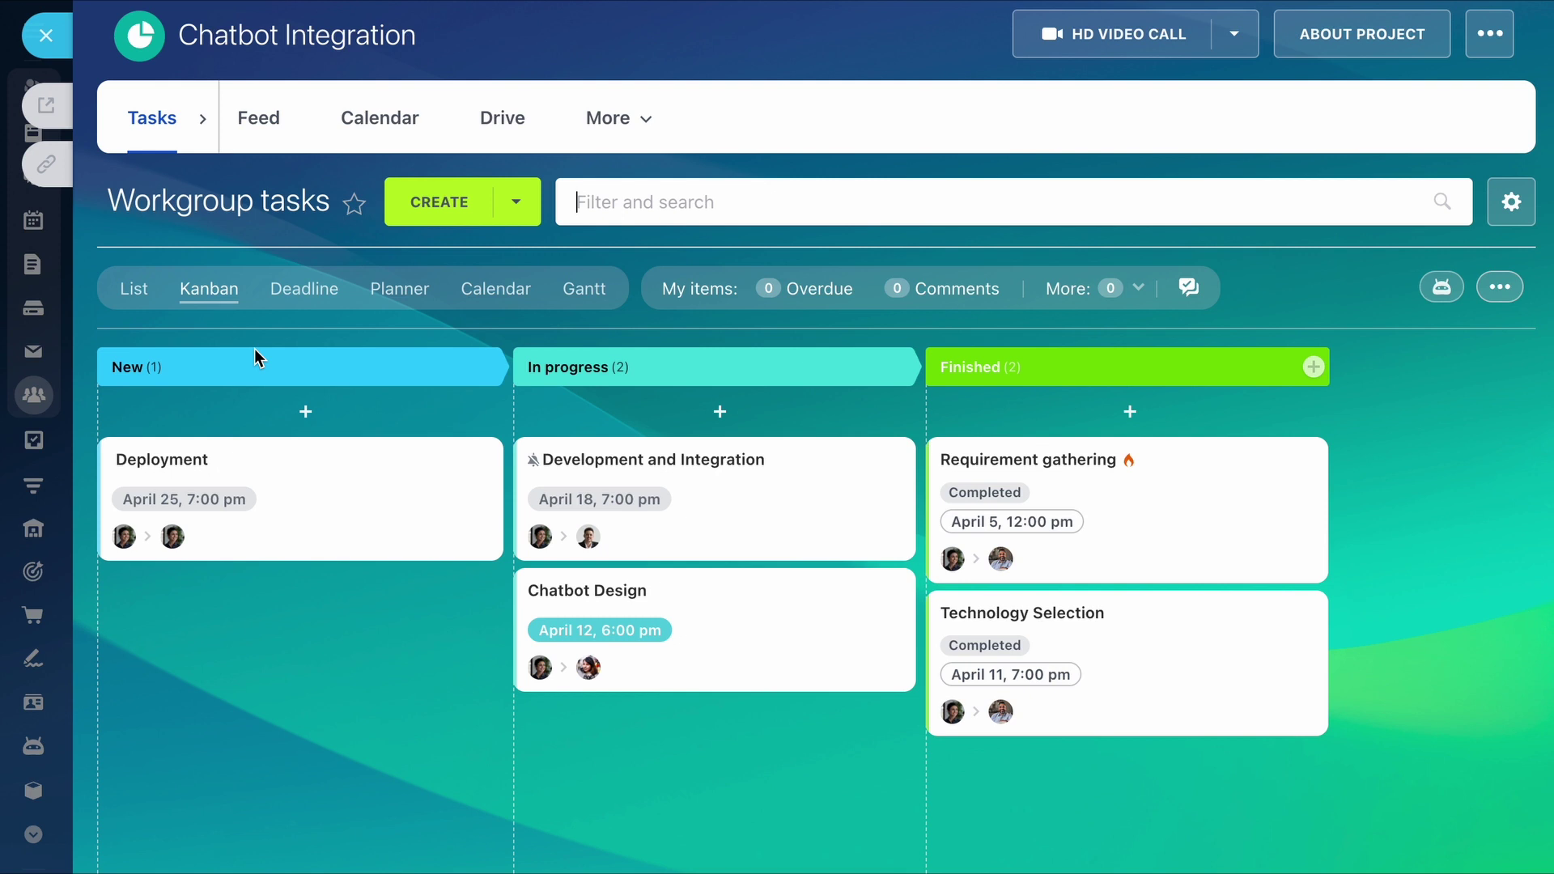
click(476, 370)
text(New tasks)
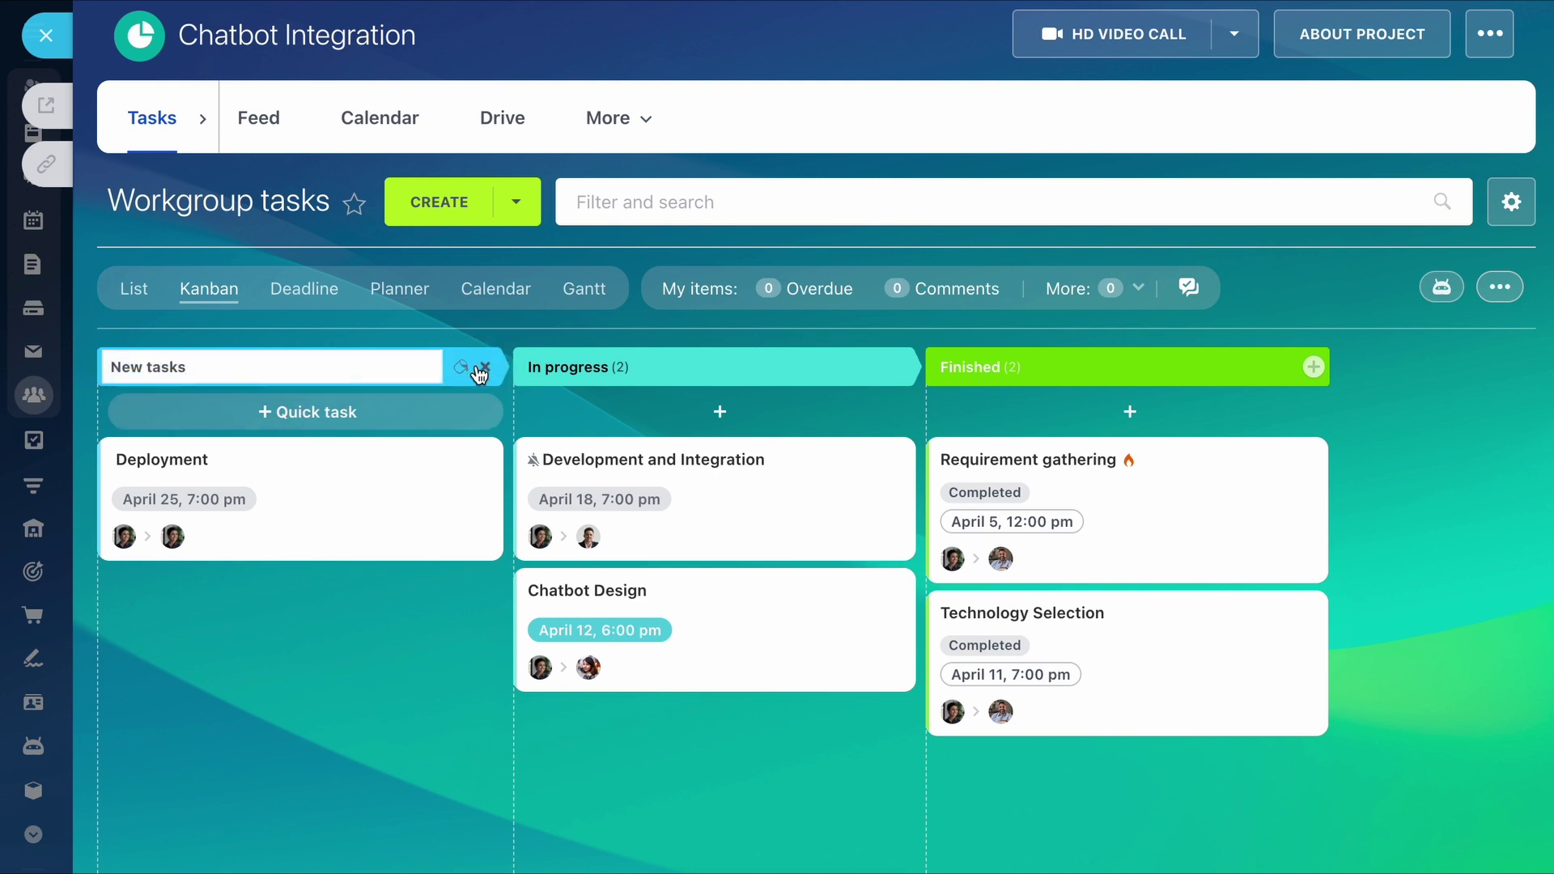
click(463, 368)
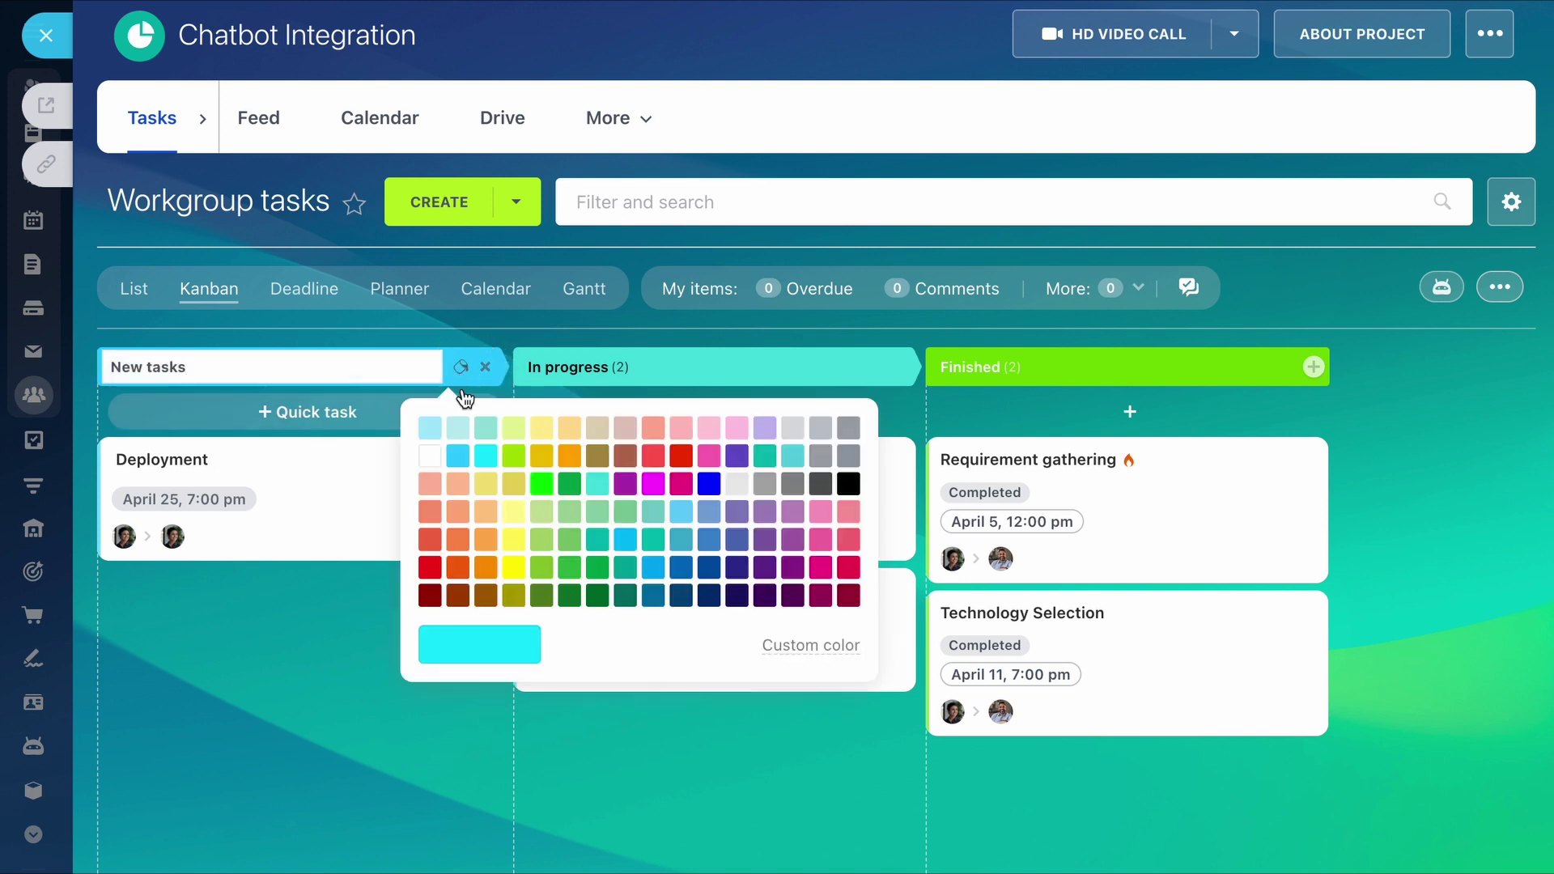
click(511, 510)
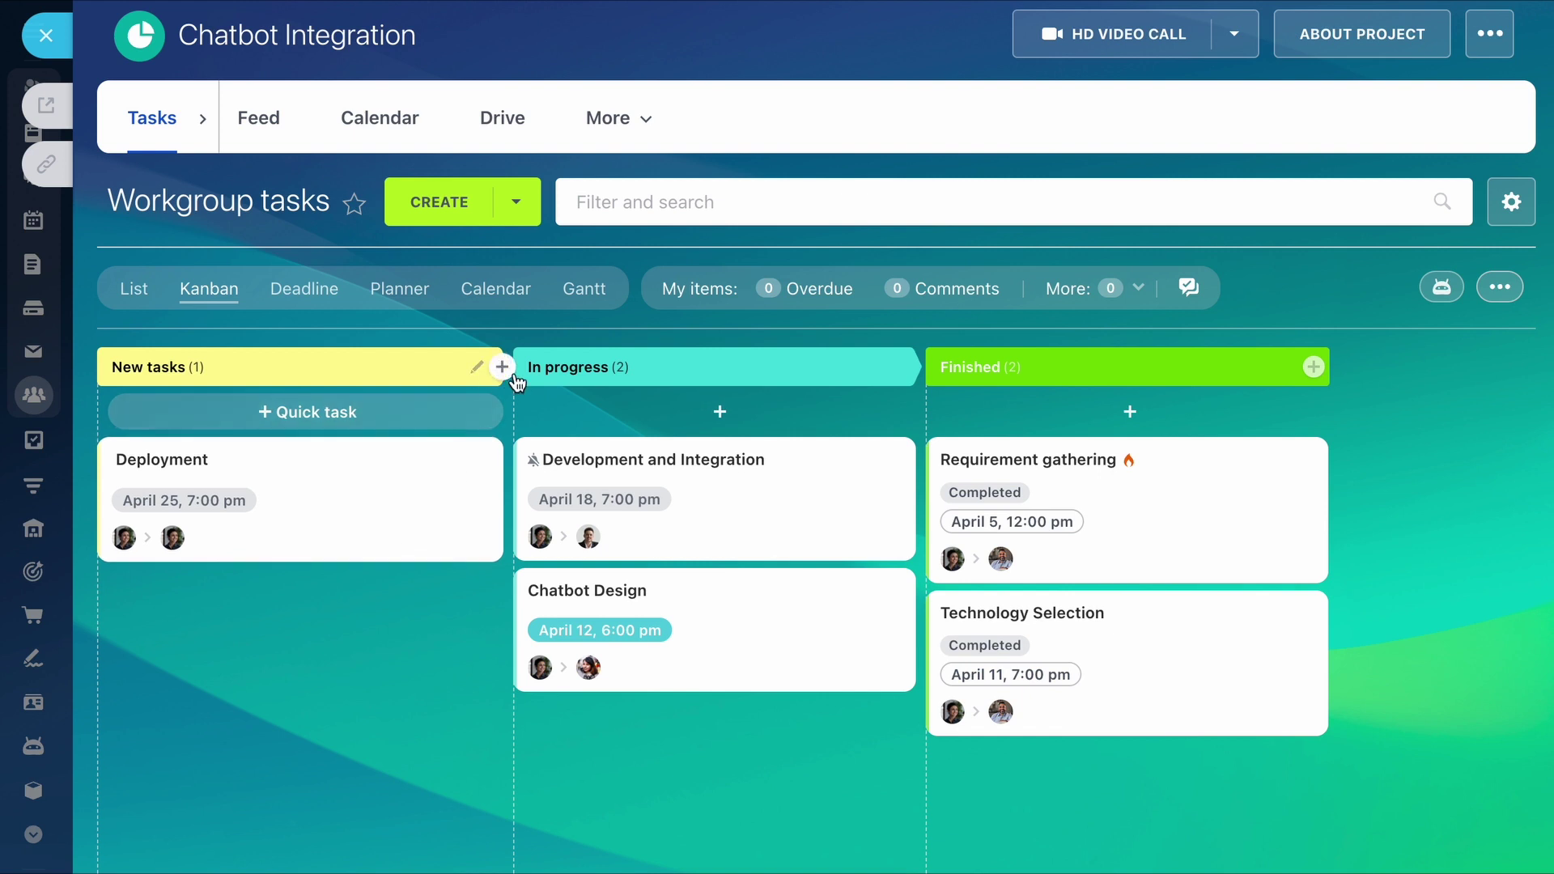
Add a yellow Approval column after In progress and move Chatbot Design into it
click(501, 367)
text(Approval)
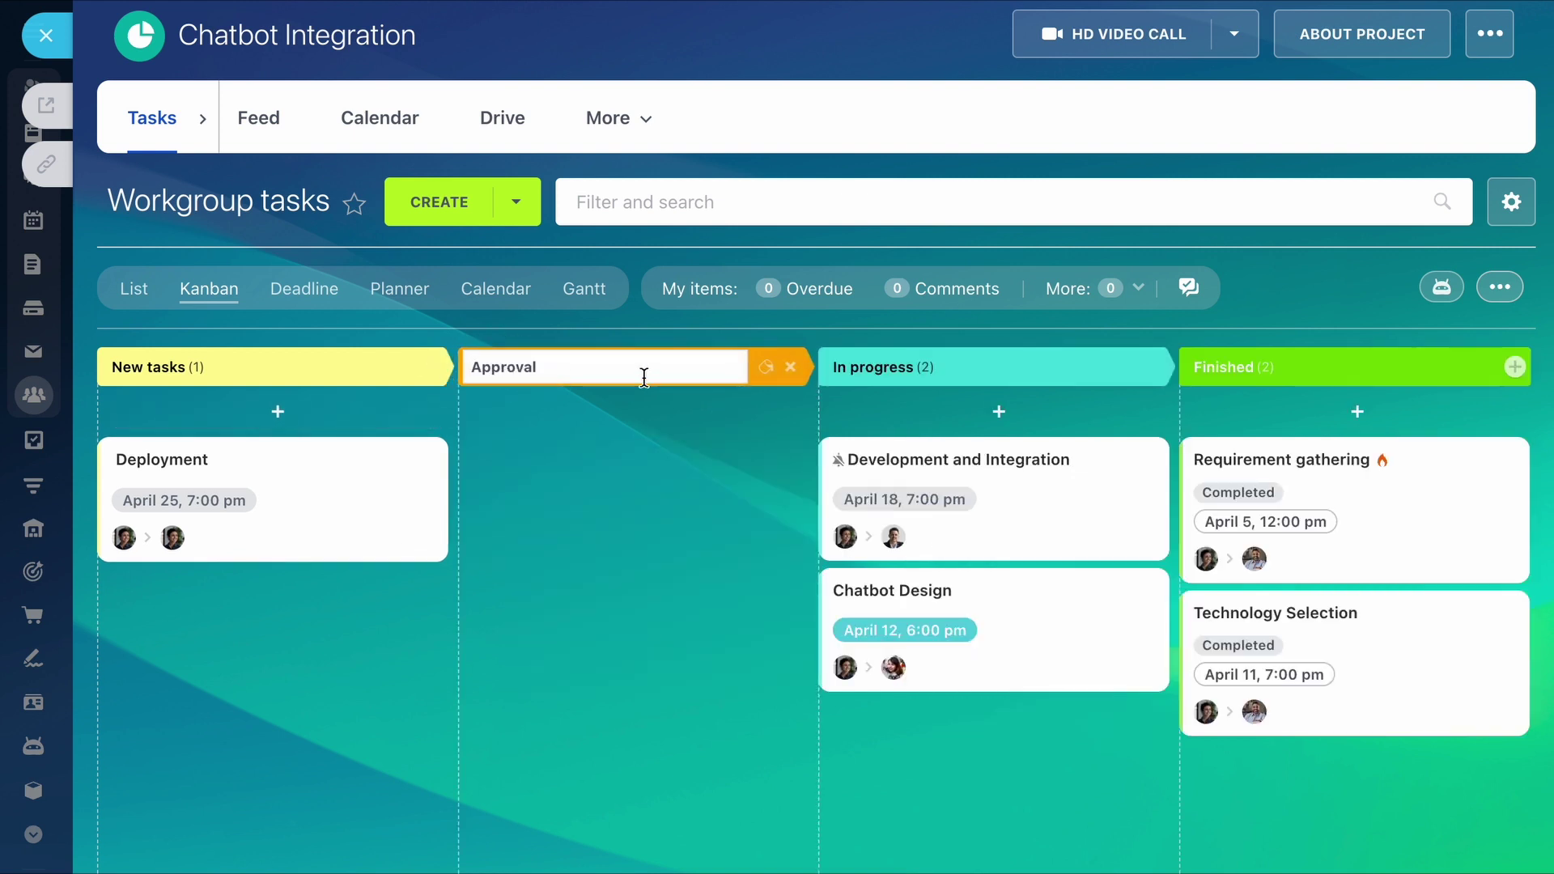
click(766, 371)
click(784, 483)
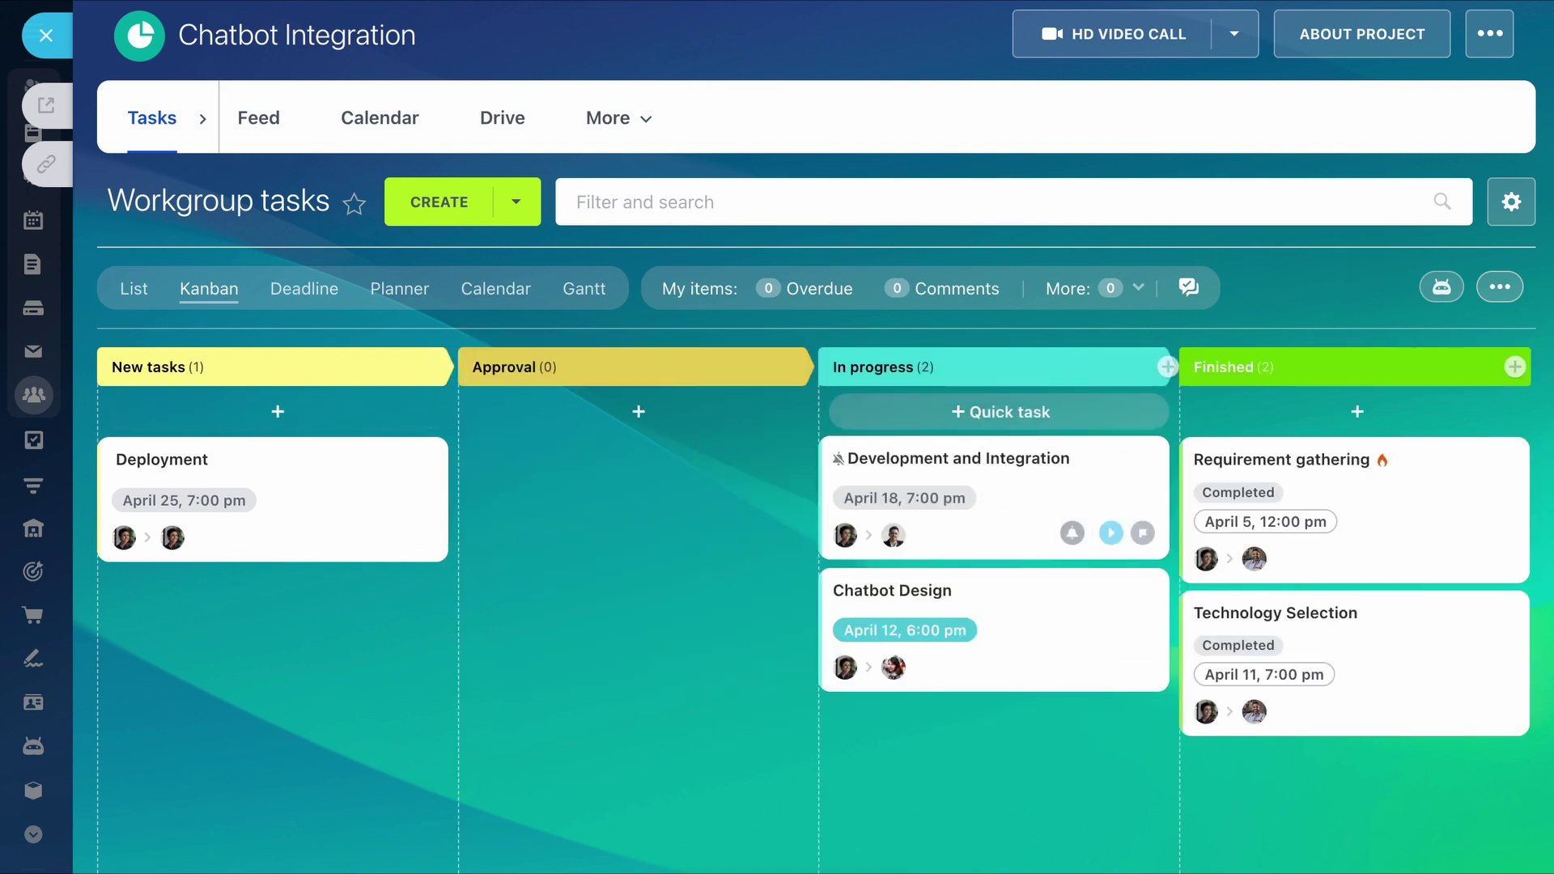
drag(676, 369, 1047, 389)
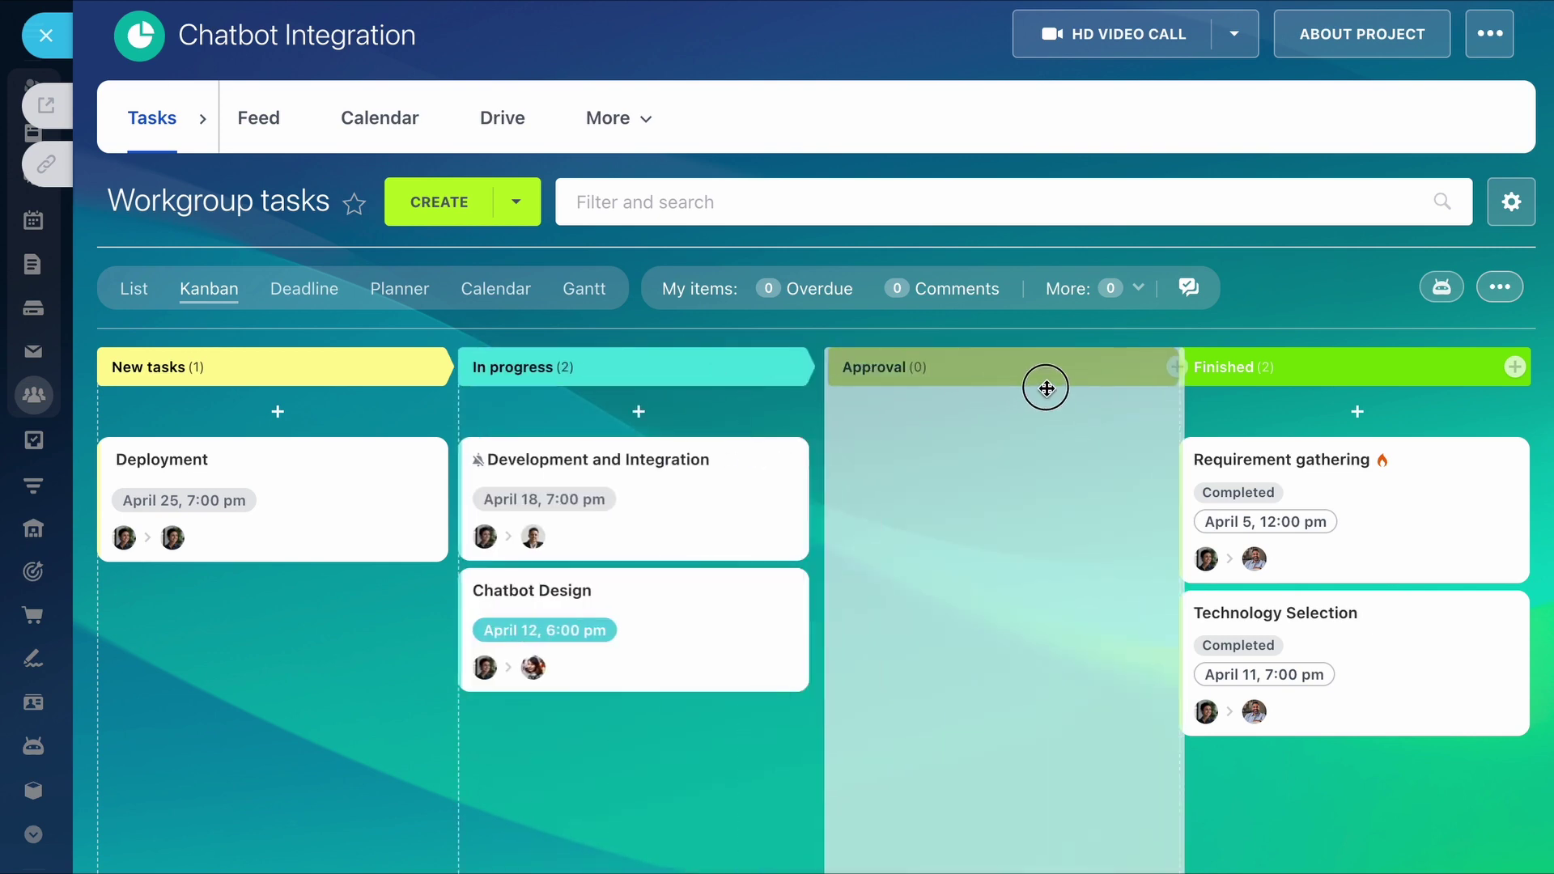
drag(705, 631, 947, 535)
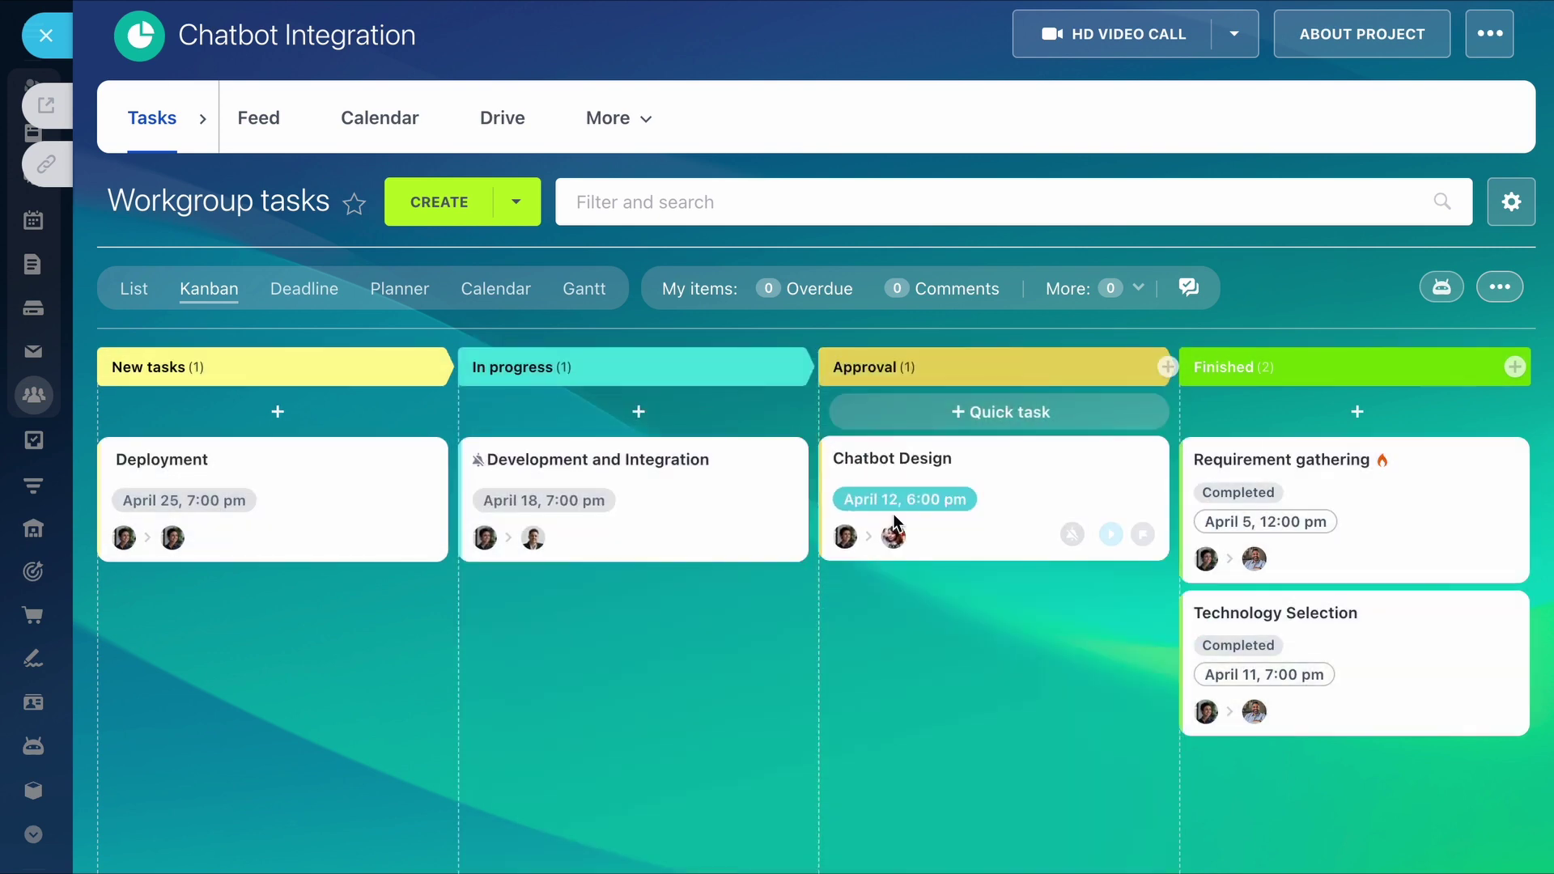
Move Deployment to In progress, then create a 'Documentation' quick task and put it atop In progress
drag(268, 498, 523, 655)
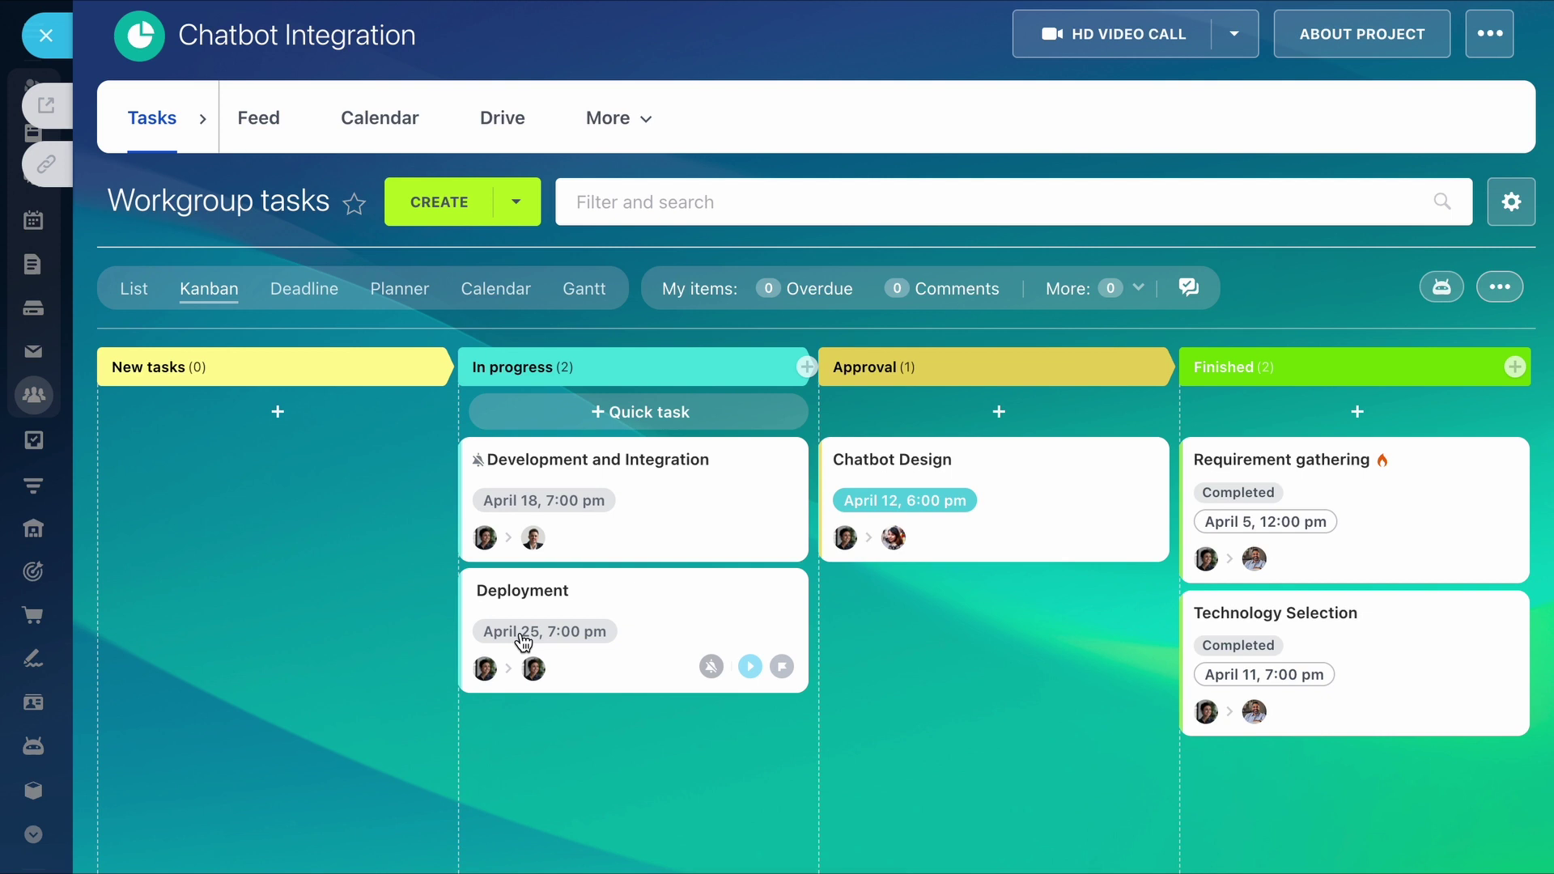
click(278, 412)
text(Docu)
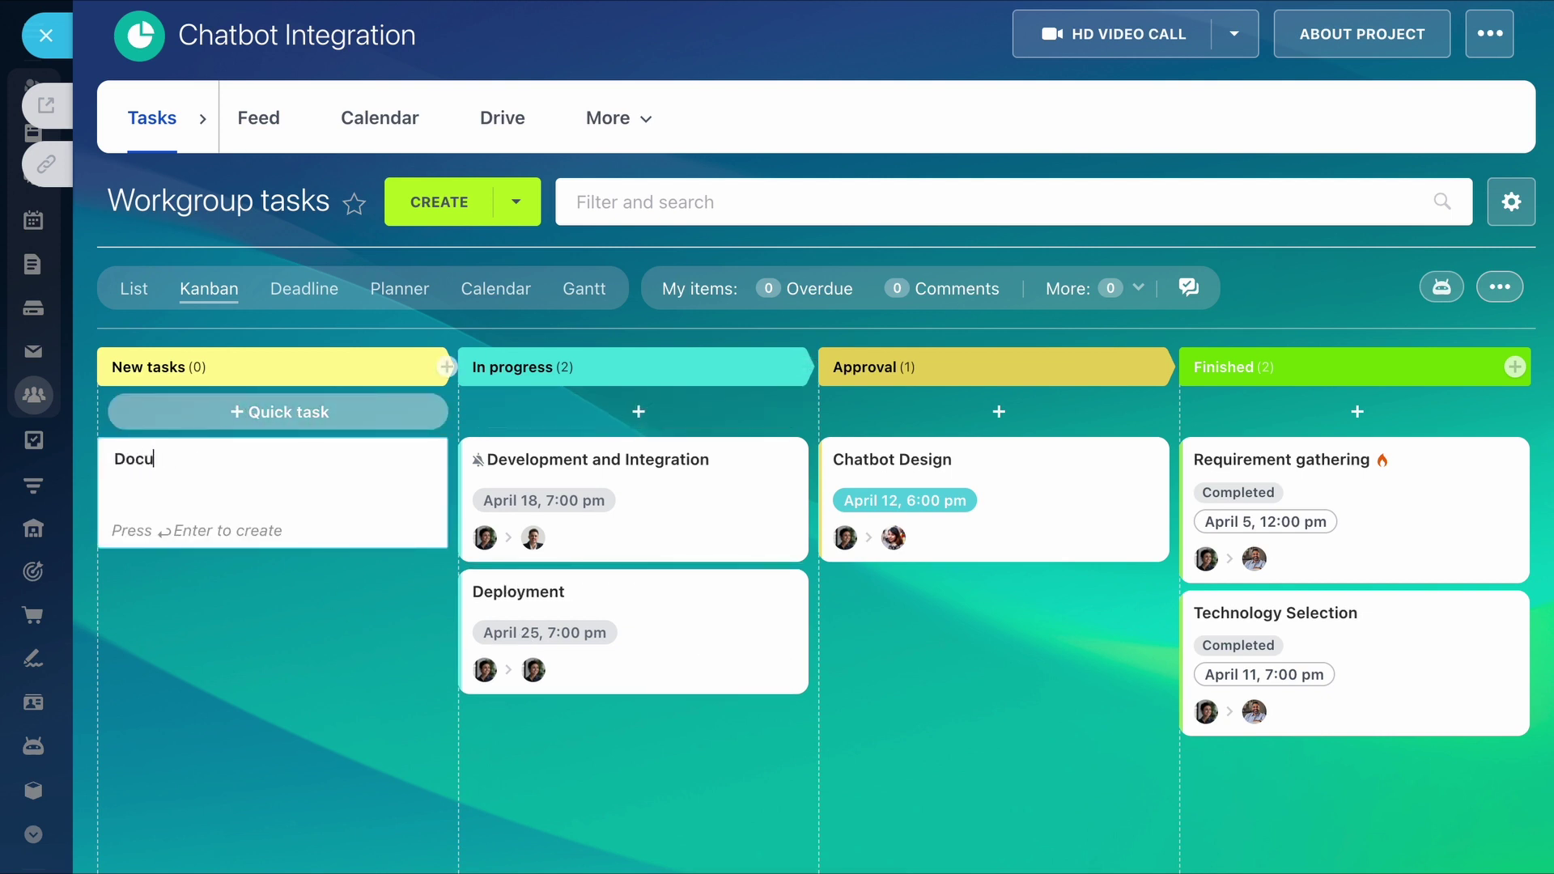
text(mentation)
key(Return)
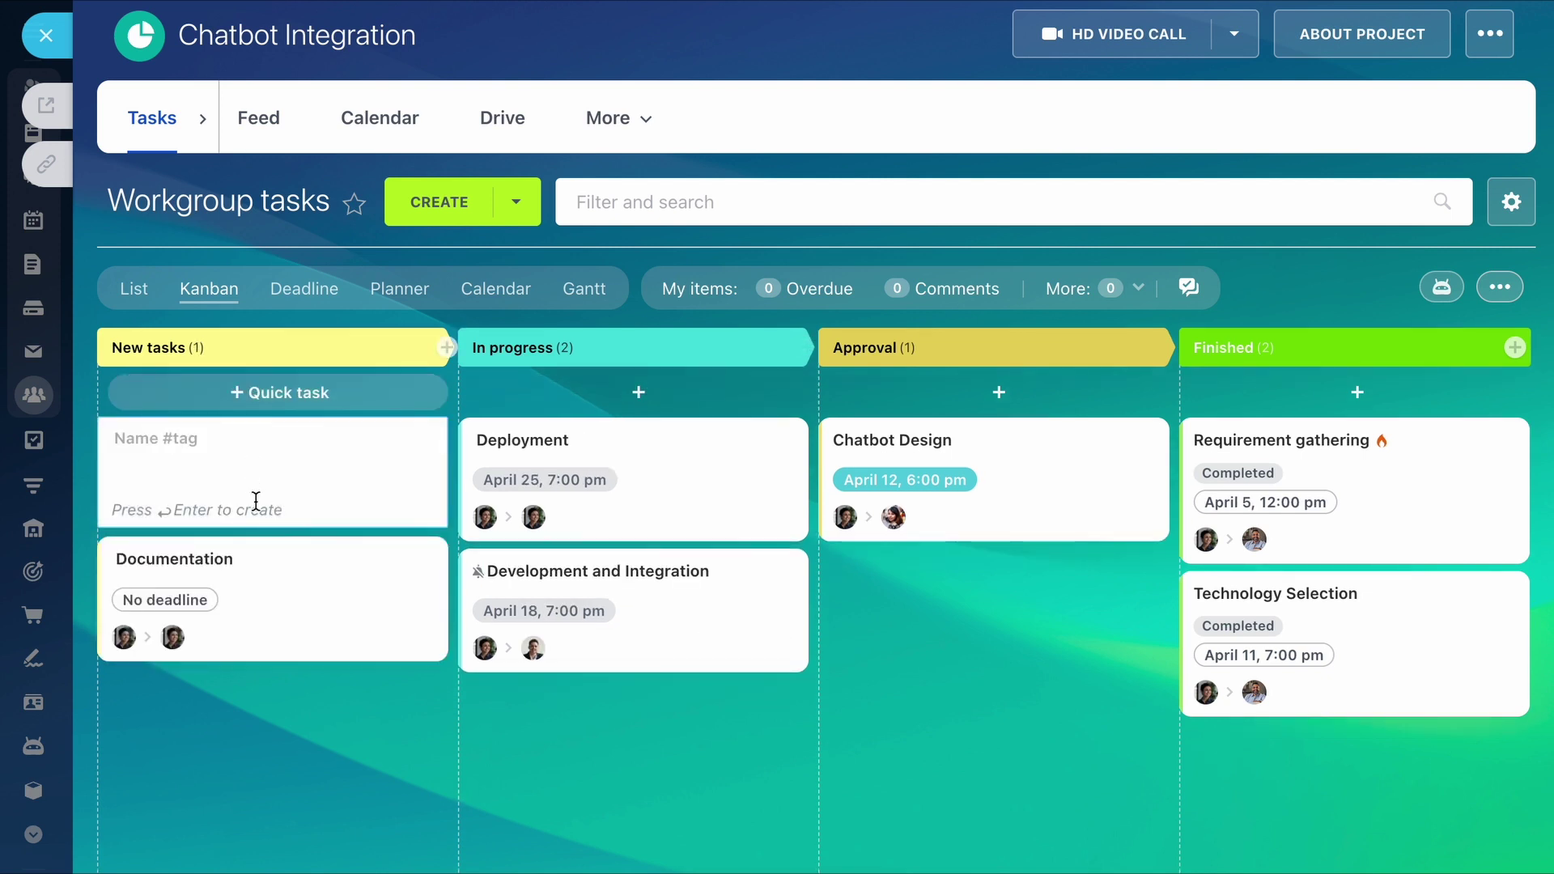
mouse_move(231, 561)
mouse_down()
mouse_move(317, 600)
mouse_move(501, 547)
mouse_up()
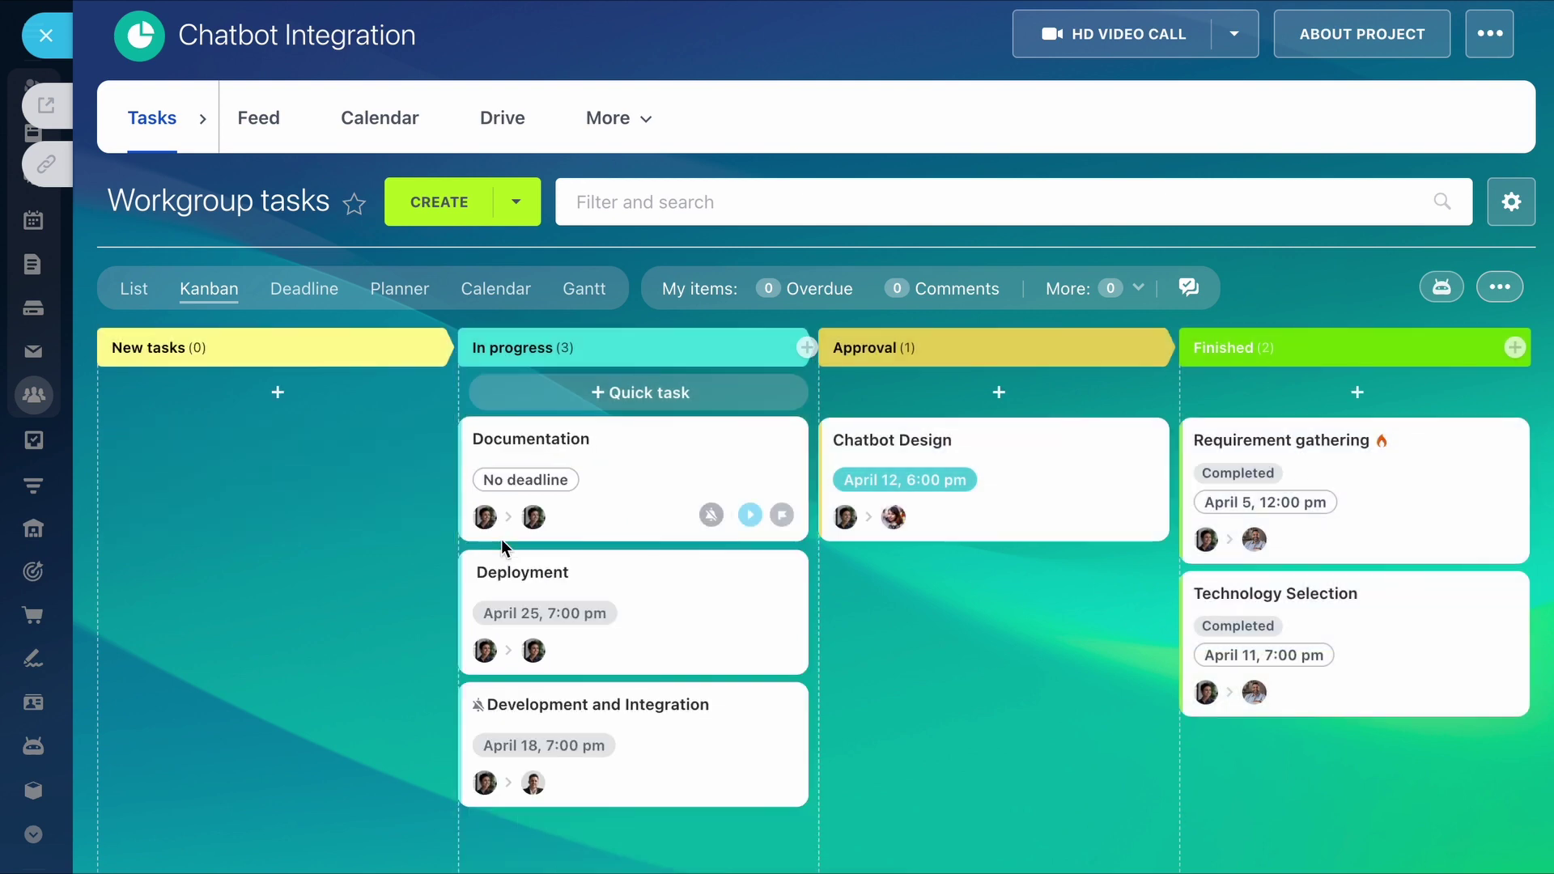
Reassign Documentation, give it an April 18, 7:00 pm deadline, and put Deployment first in In progress
click(534, 518)
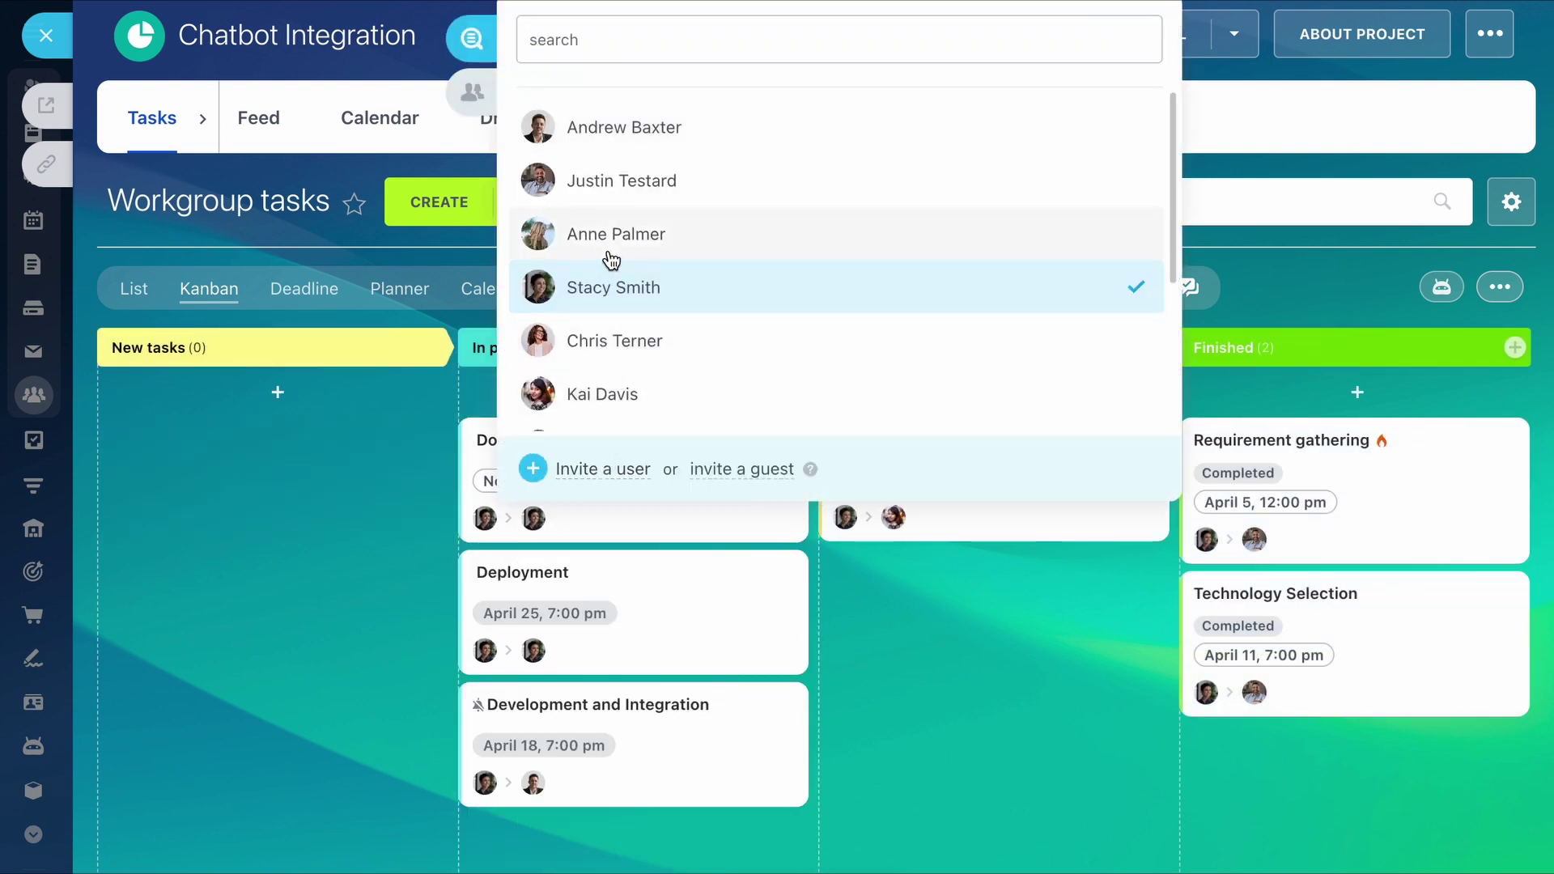
click(616, 234)
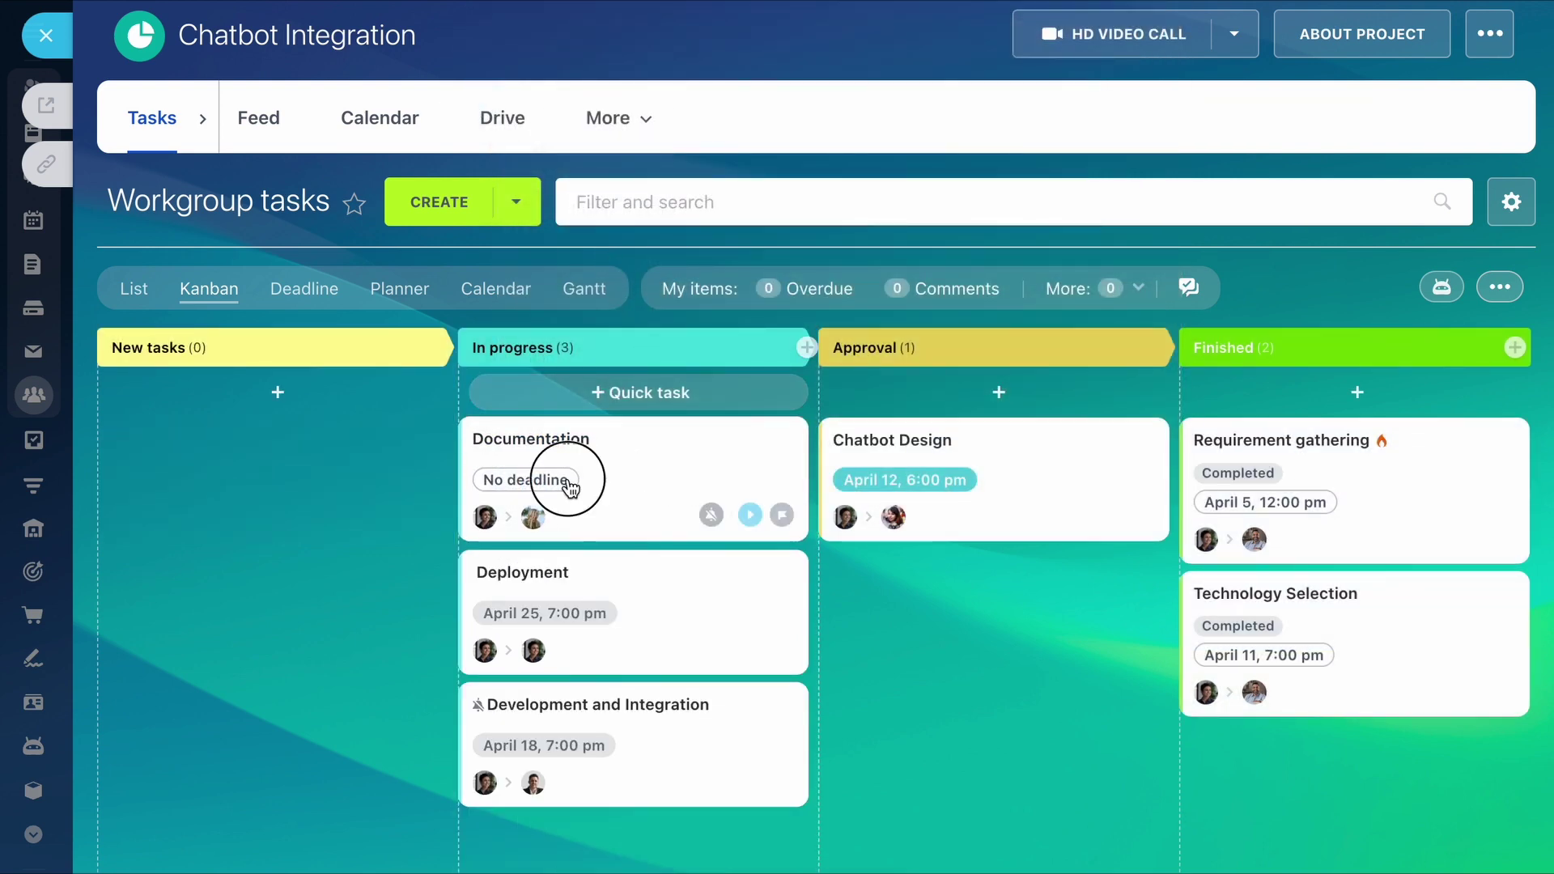
click(526, 480)
click(591, 820)
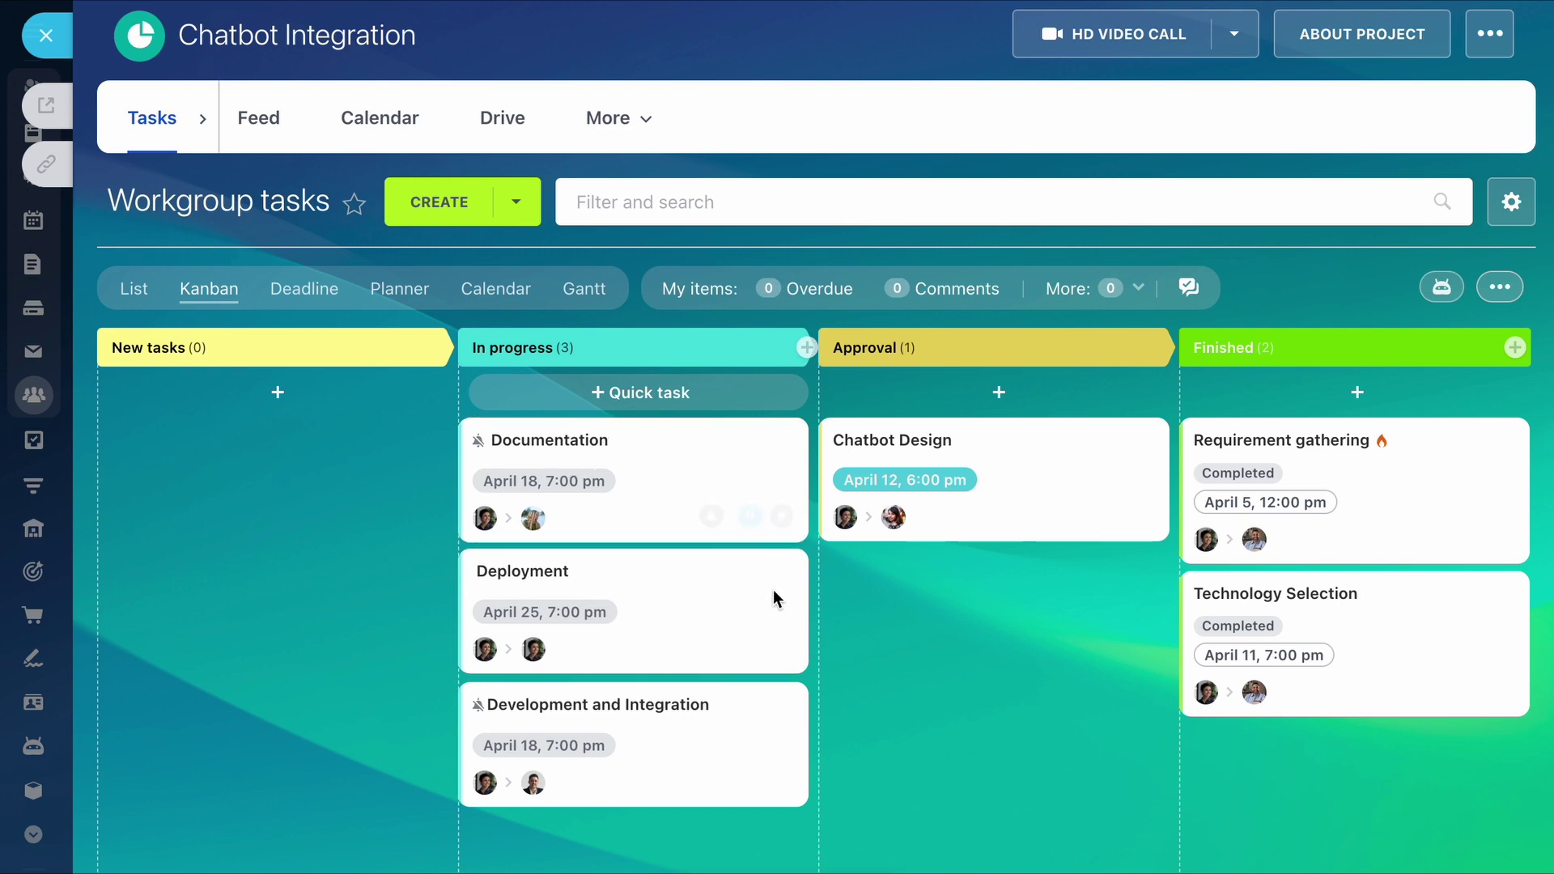
drag(680, 645, 655, 427)
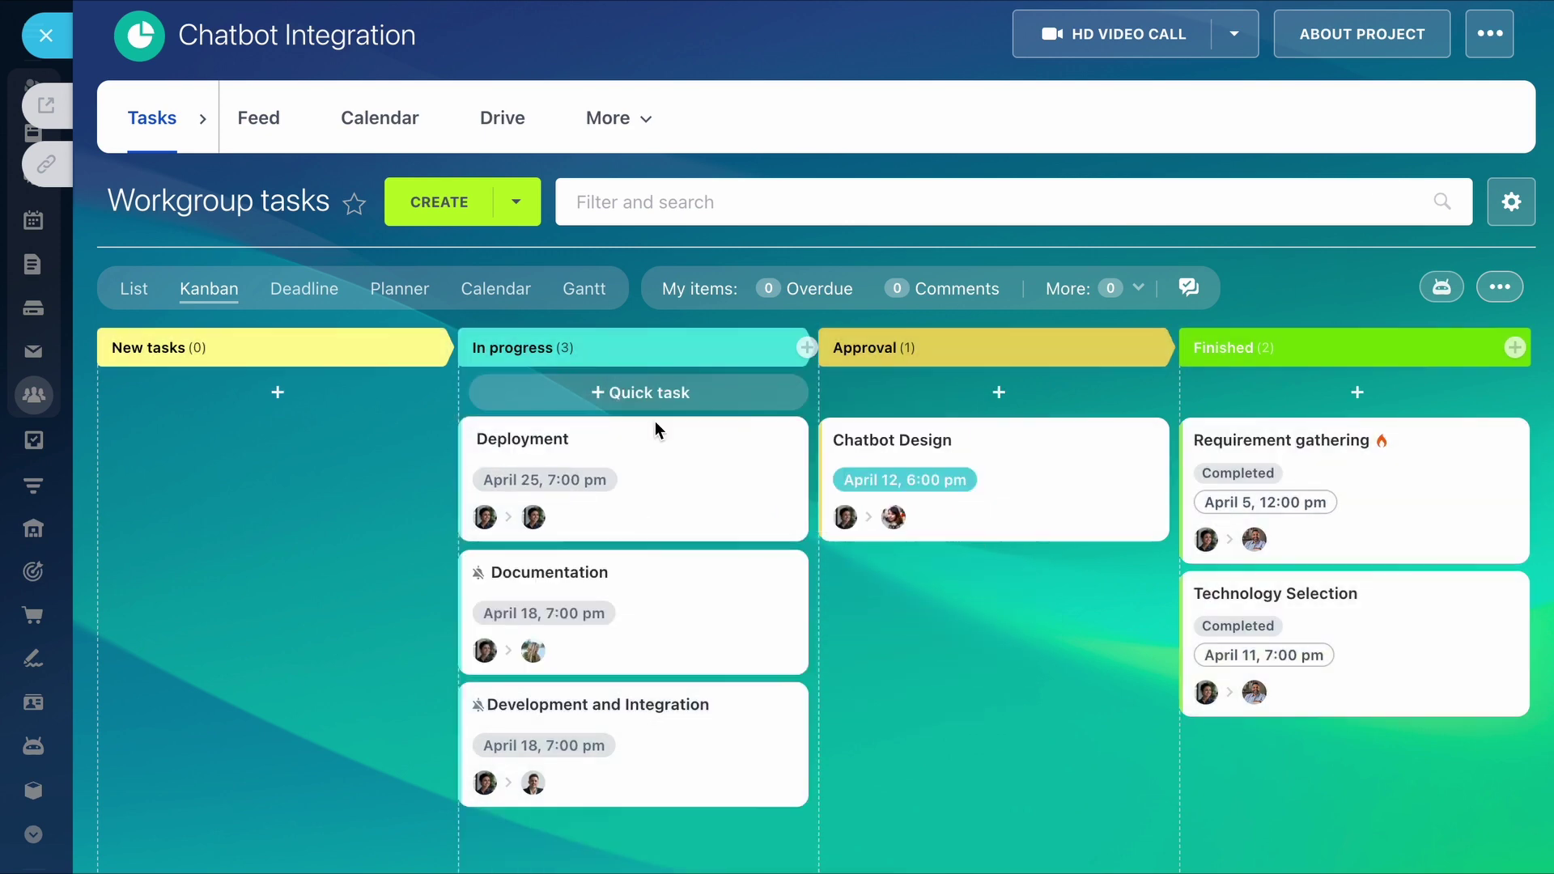